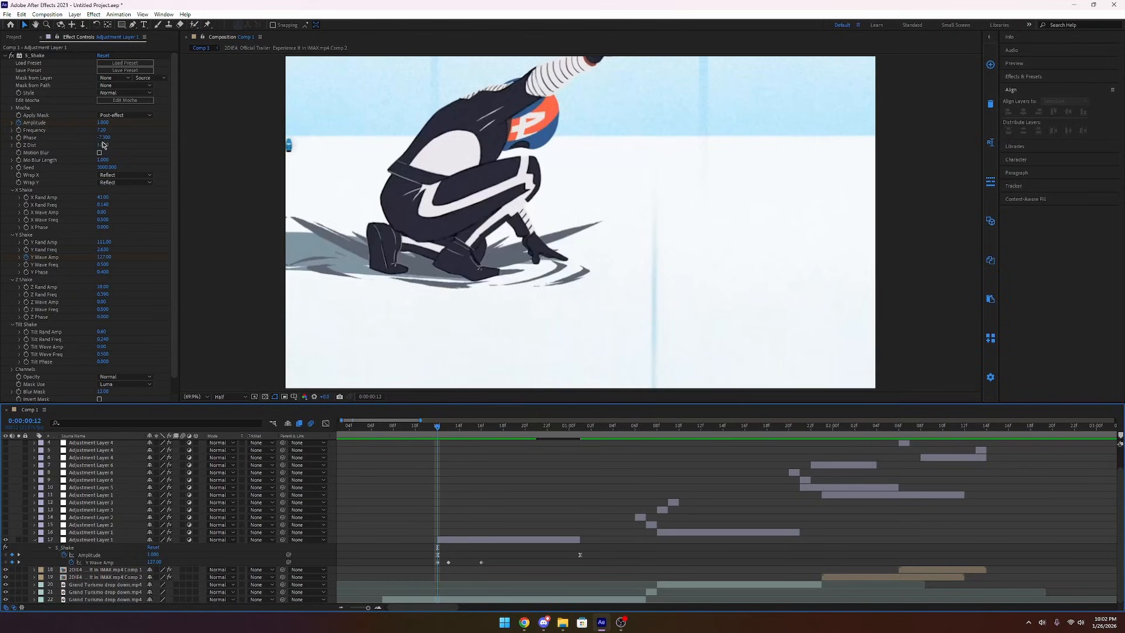
Review the S_Shake Amplitude and Y Wave Amp keyframes on layer 17 around 0:00:00:12, and collapse the layer's keyframes.
left_click_drag(444, 432, 438, 434)
left_click_drag(100, 139, 47, 163)
left_click_drag(437, 430, 419, 455)
mouse_move(441, 433)
left_mouse_down()
mouse_move(492, 438)
mouse_move(437, 434)
left_mouse_up()
left_click_drag(437, 433, 437, 481)
left_click(485, 540)
key("u")
left_click(523, 531)
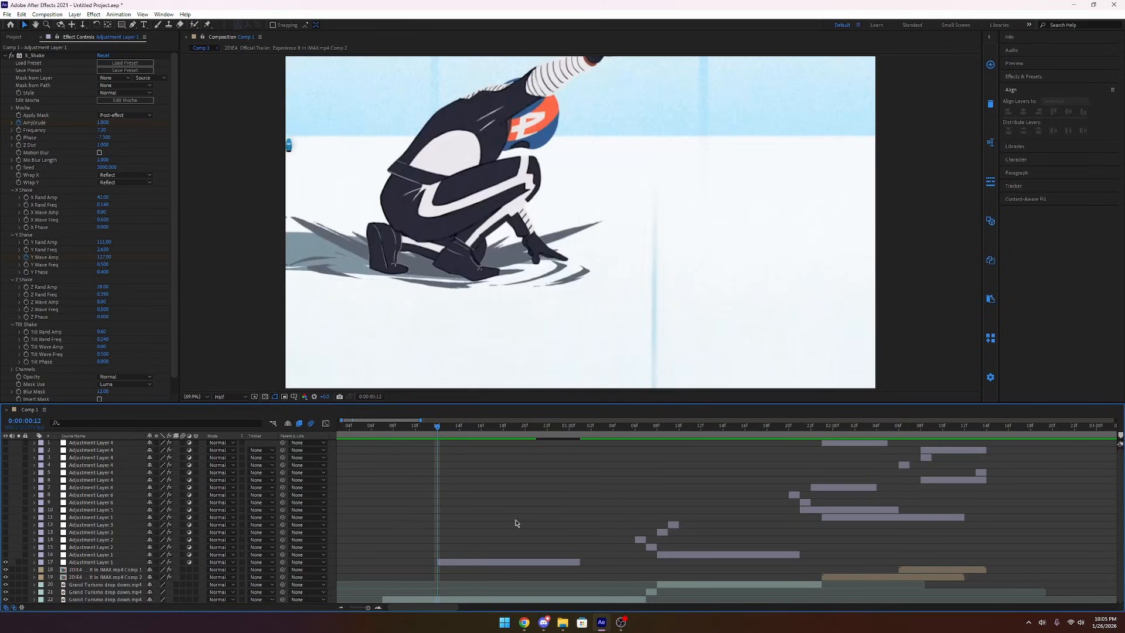
Turn on the visibility of adjustment layers 12 to 16, with the playhead at 0:00:01:06.
left_click_drag(618, 428, 726, 441)
left_click(640, 540)
left_click_drag(647, 430, 637, 431)
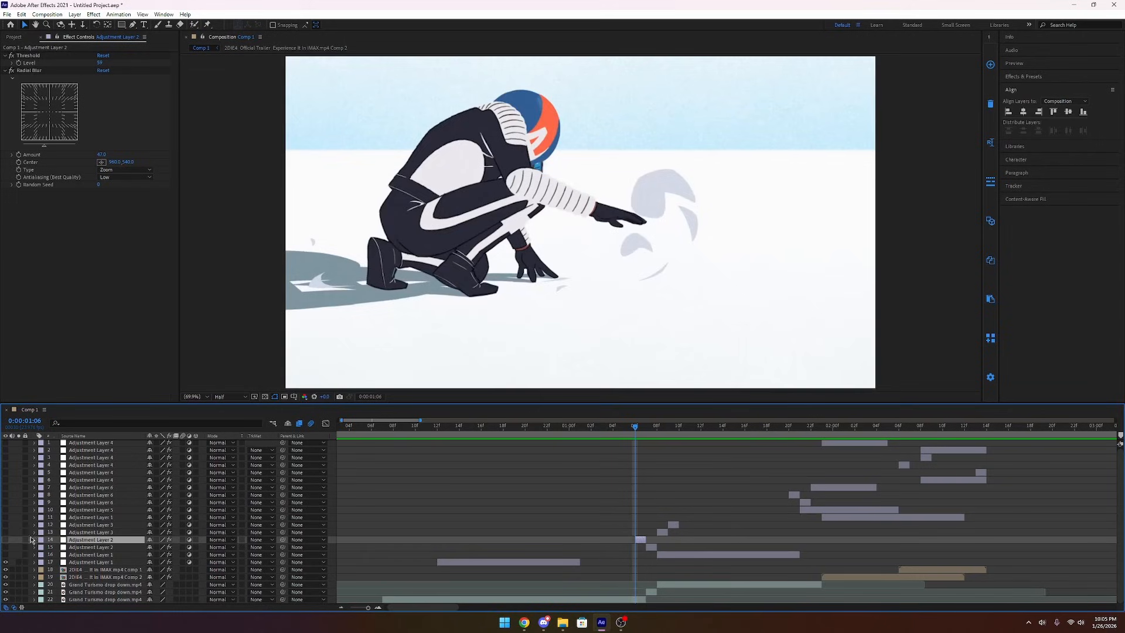
left_click(673, 555)
left_click(671, 526, "shift")
left_click(6, 532)
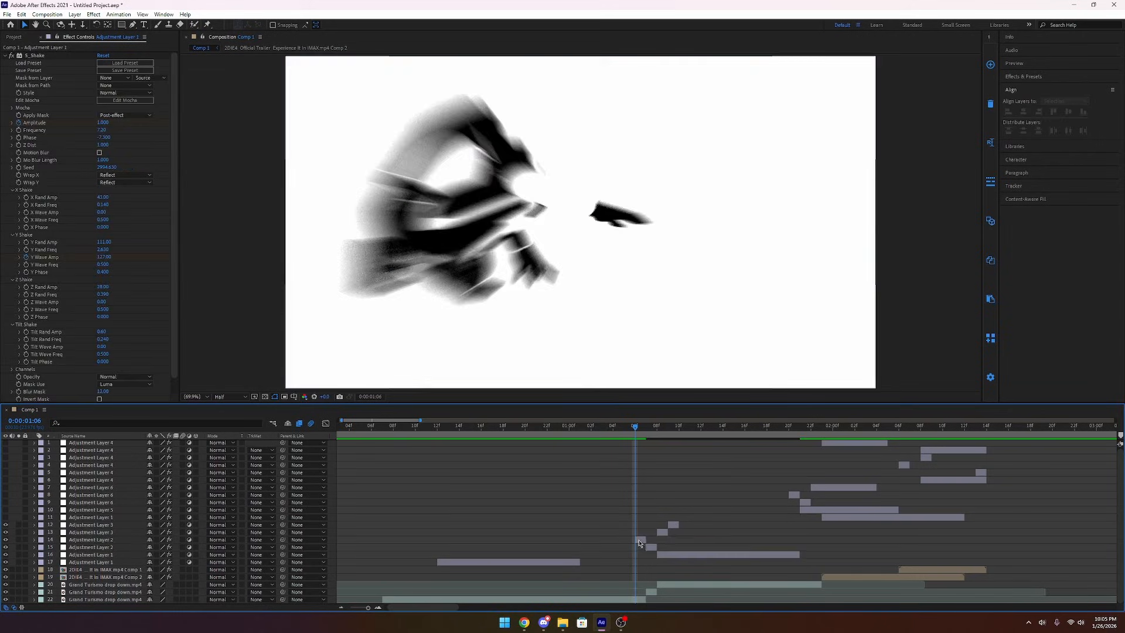
Examine the Threshold and Radial Blur effects on layer 14, and the S_WarpFishEye and Radial Blur effects on layer 15 one frame further.
left_click(641, 539)
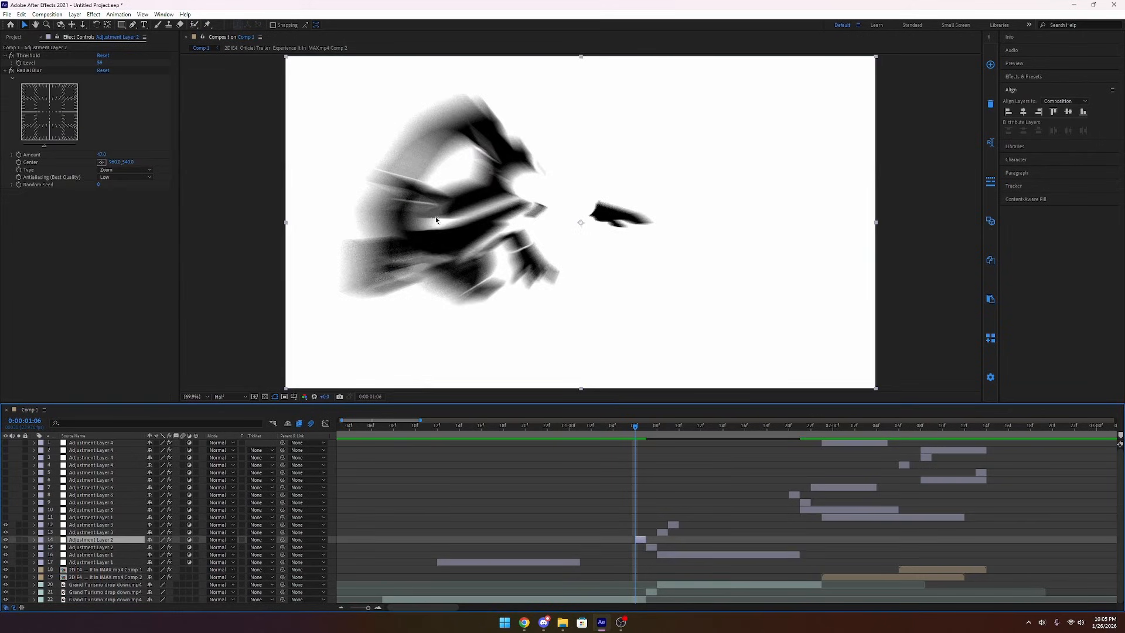
left_click(12, 70)
left_click(12, 71)
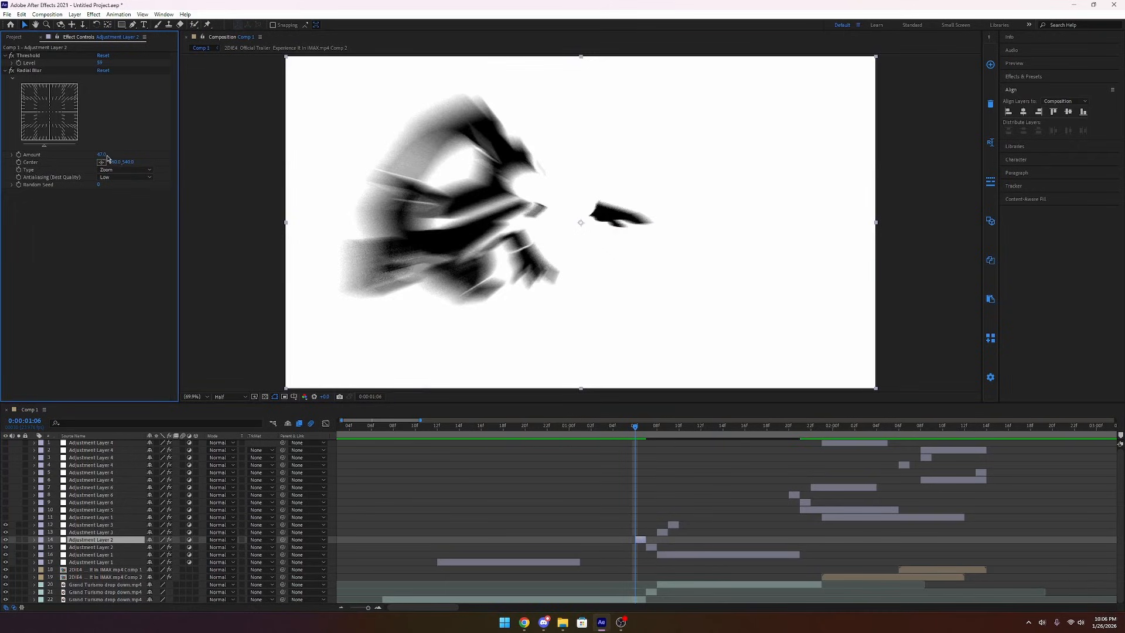
key("ctrl+Right")
key("ctrl+Down")
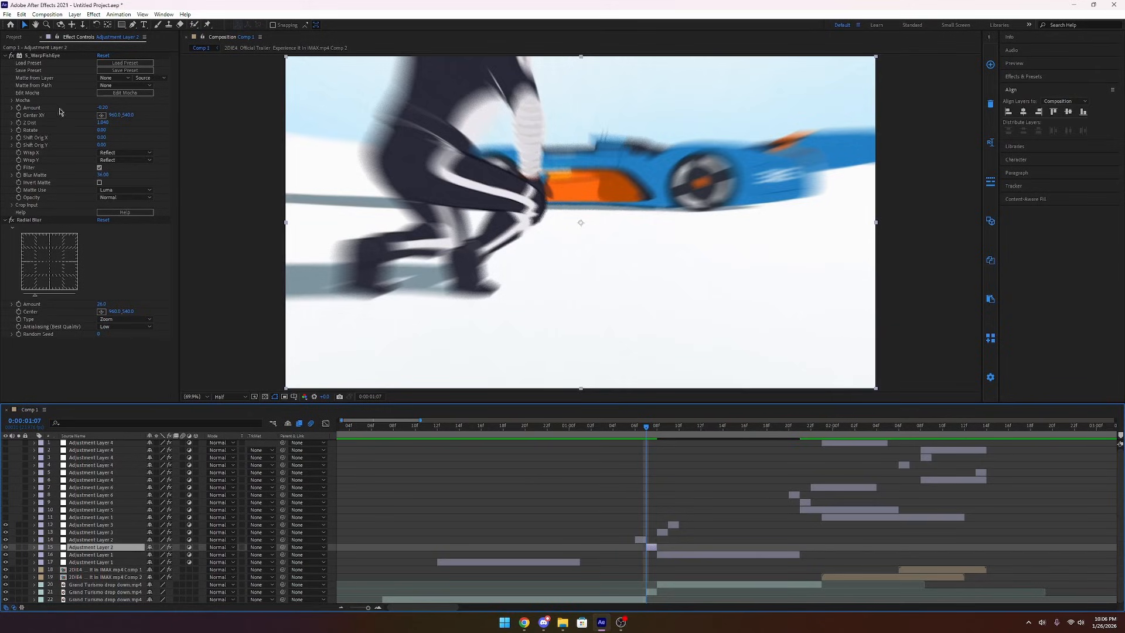
left_click(11, 222)
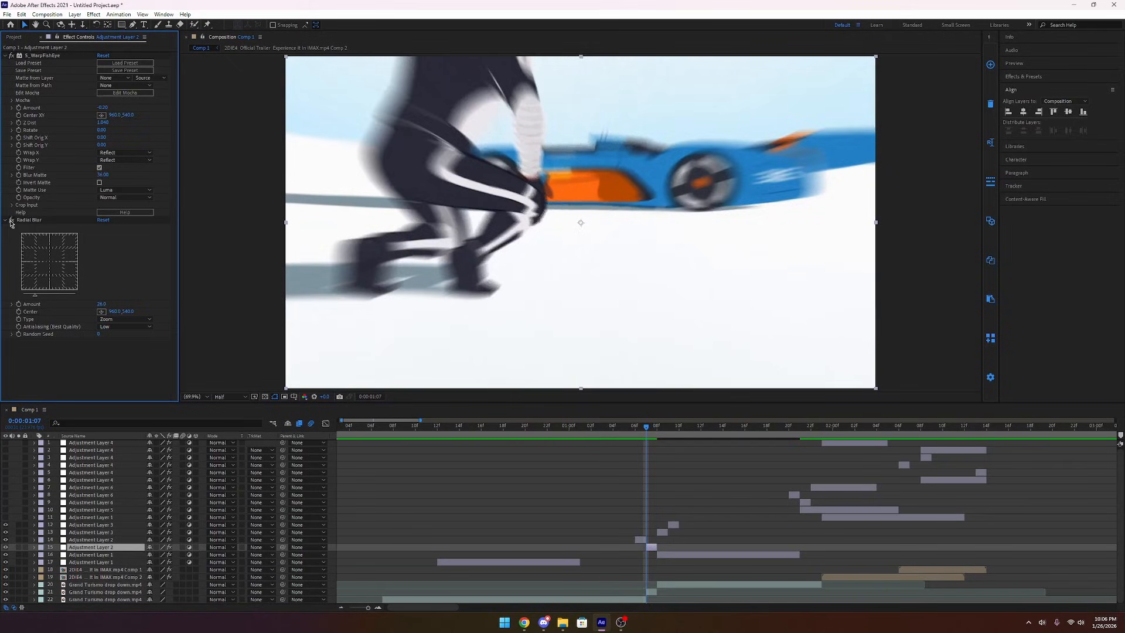
Examine the adjustment layers at 0:00:01:08 and 0:00:01:09, including layer 12's Transform and layer 16's S_Shake, and return to layer 14 at 0:00:01:06.
key("Page_Down")
left_click(320, 165)
key("Page_Down")
left_click(321, 165)
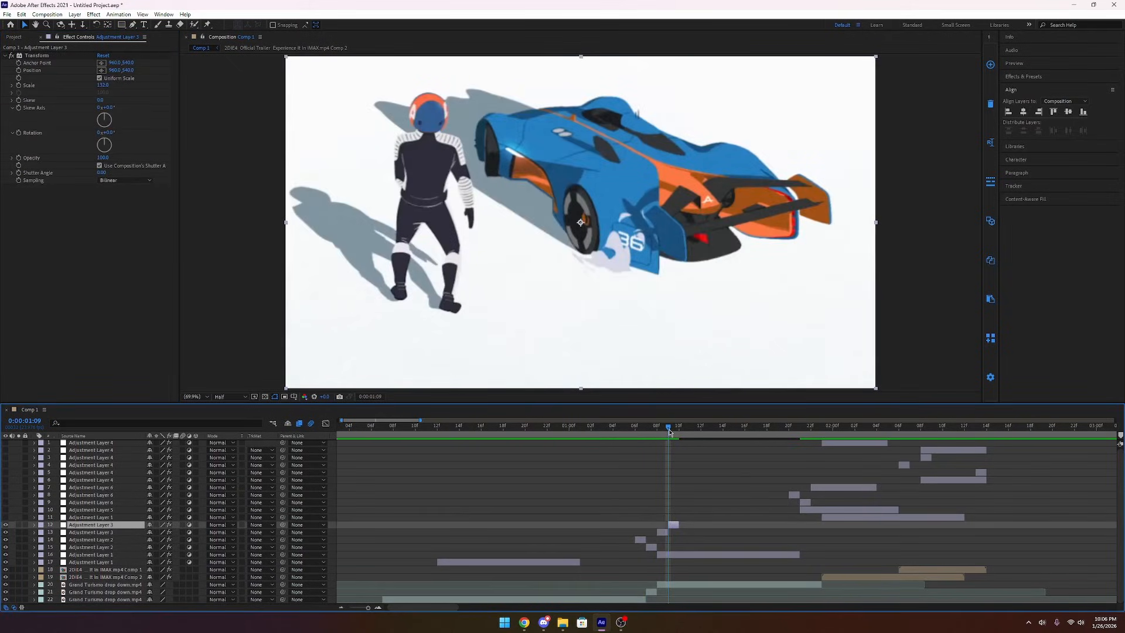
key("Page_Up")
left_click(674, 554)
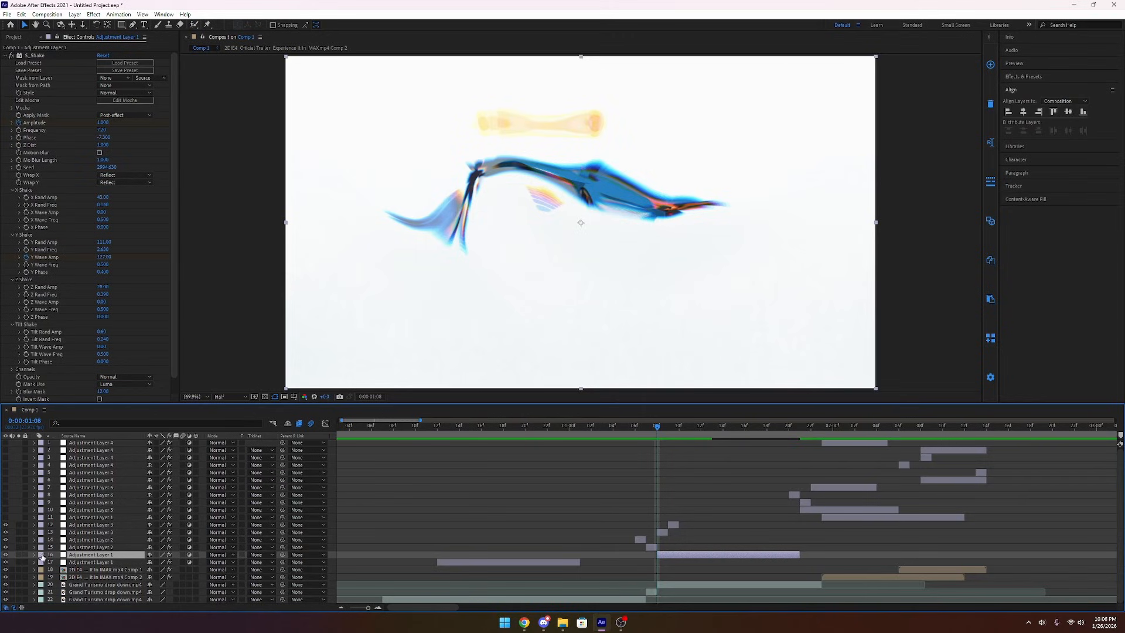
left_click(444, 427)
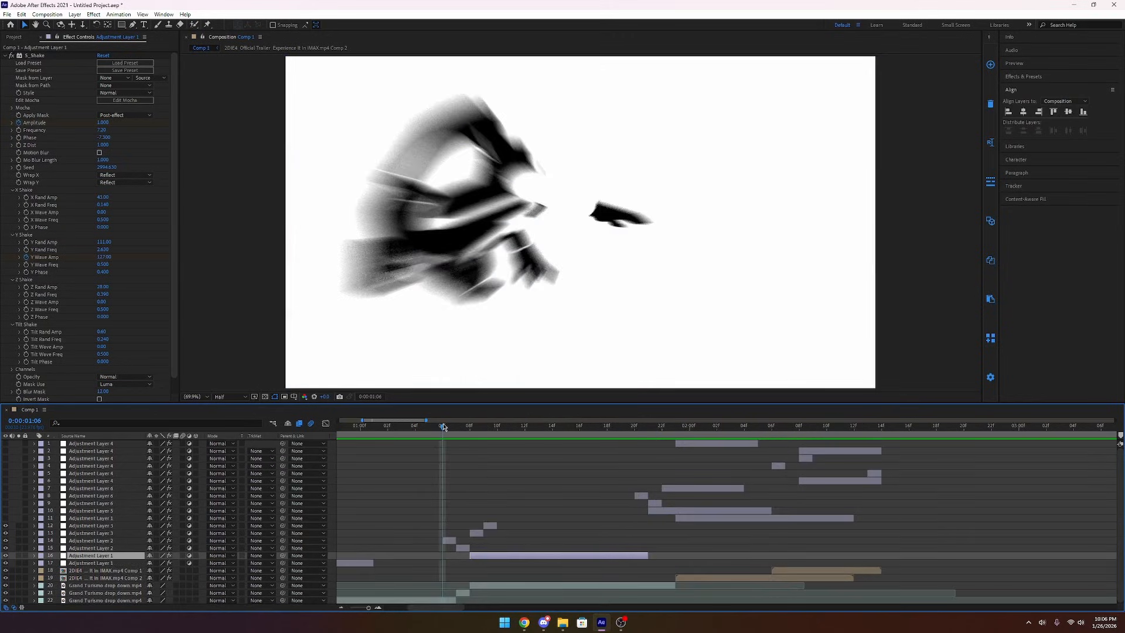
left_click(451, 541)
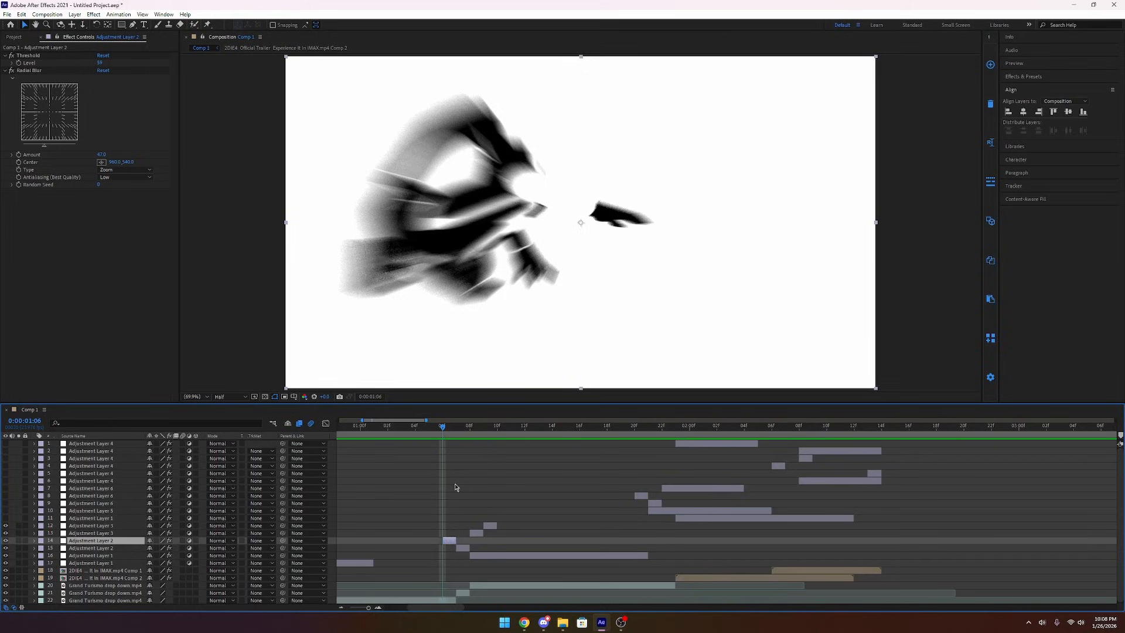
Turn on the visibility of adjustment layers 1 to 11, and swap layer 8's Tint colors and back at 0:00:01:20 for comparison.
left_click_drag(456, 487, 637, 455)
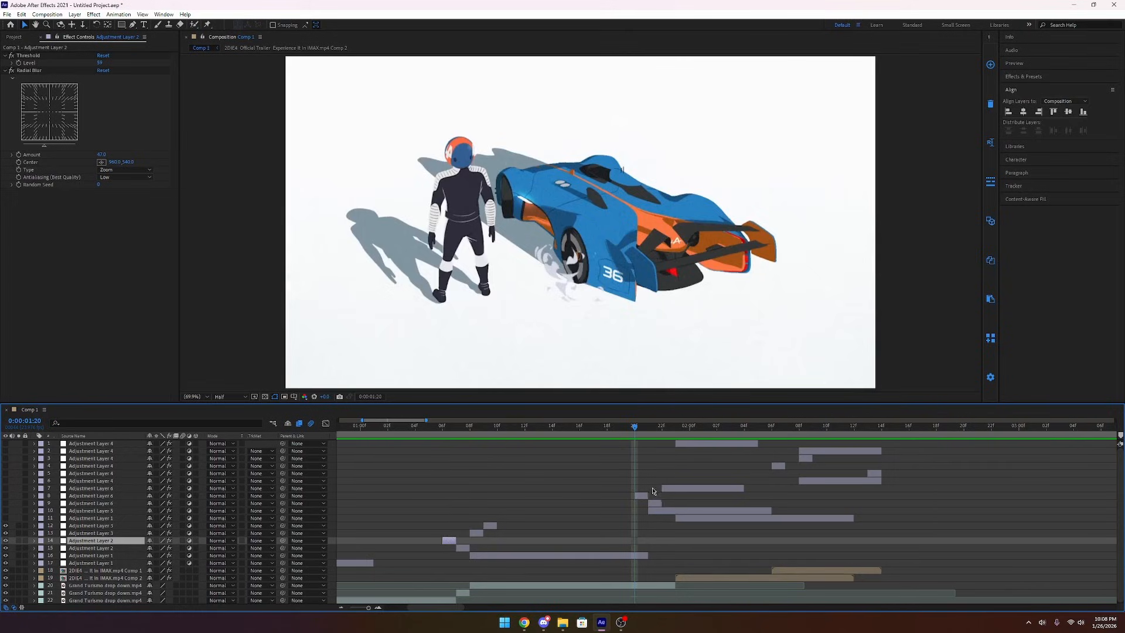
left_click(709, 519)
left_click(641, 496)
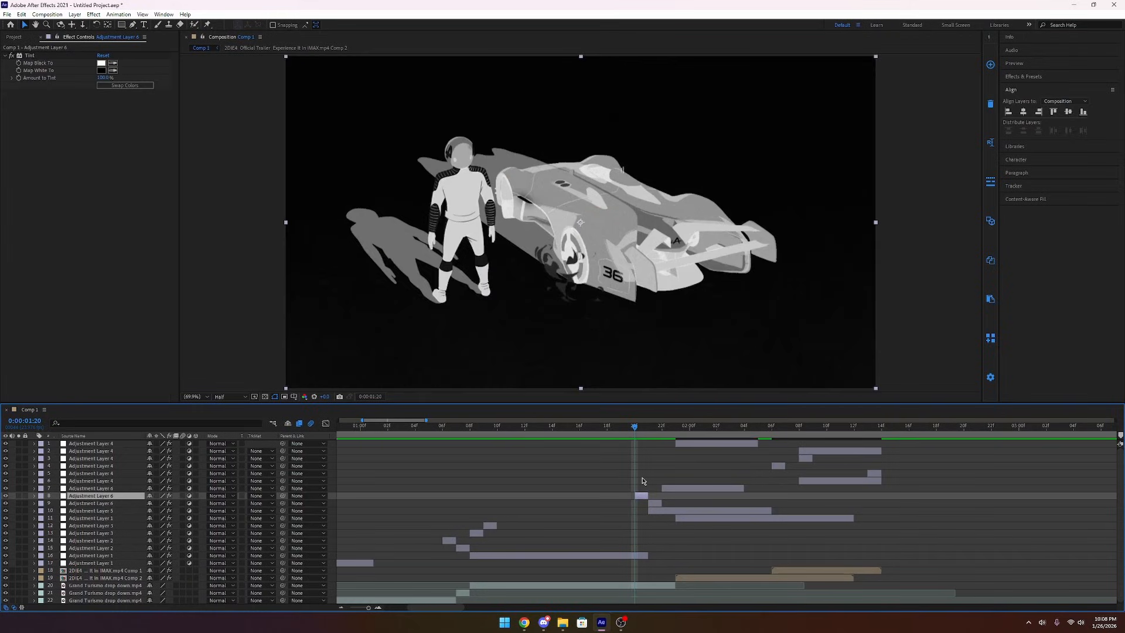
left_click(117, 85)
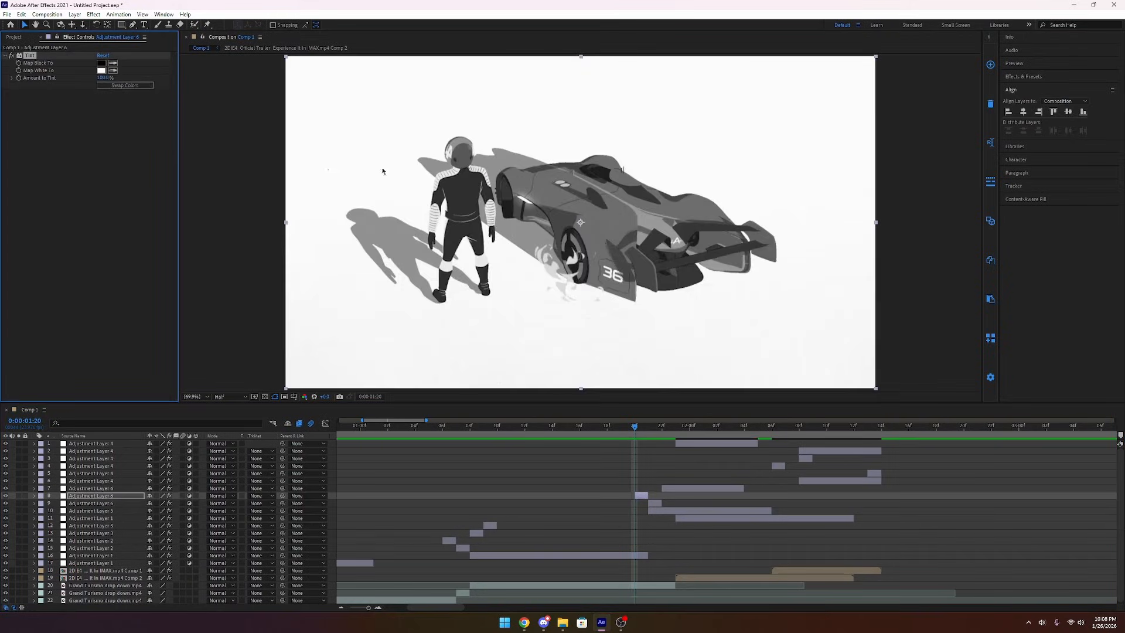
left_click(124, 86)
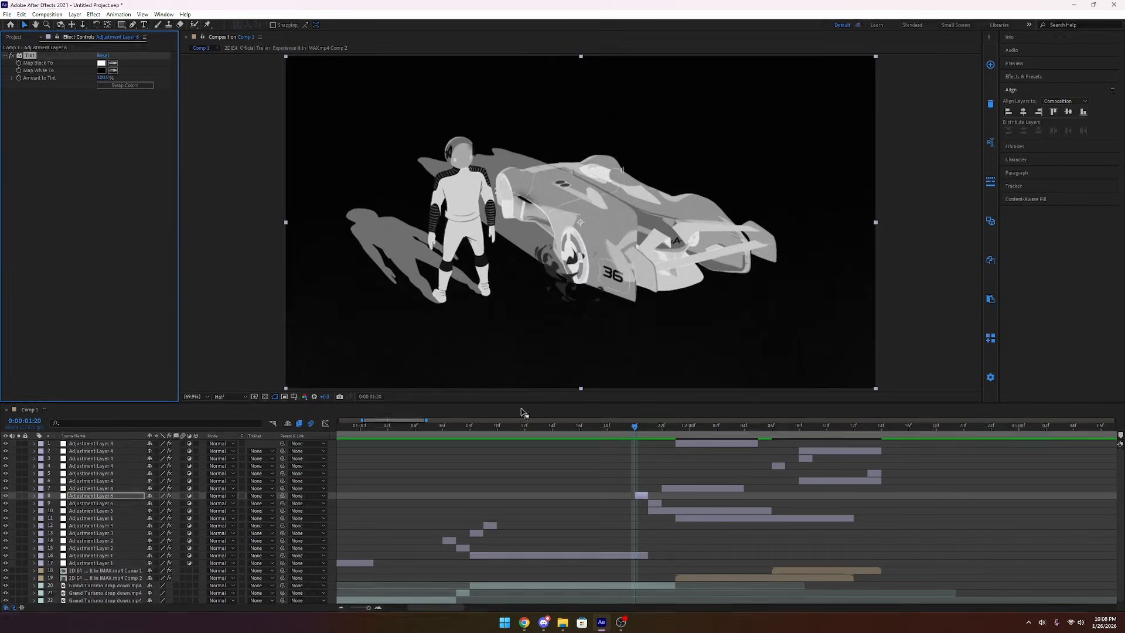
Compare layer 9 with and without Minimax at 0:00:01:21, and reveal the Tritone keyframes on layer 10.
left_click_drag(637, 429, 649, 430)
left_click(653, 504)
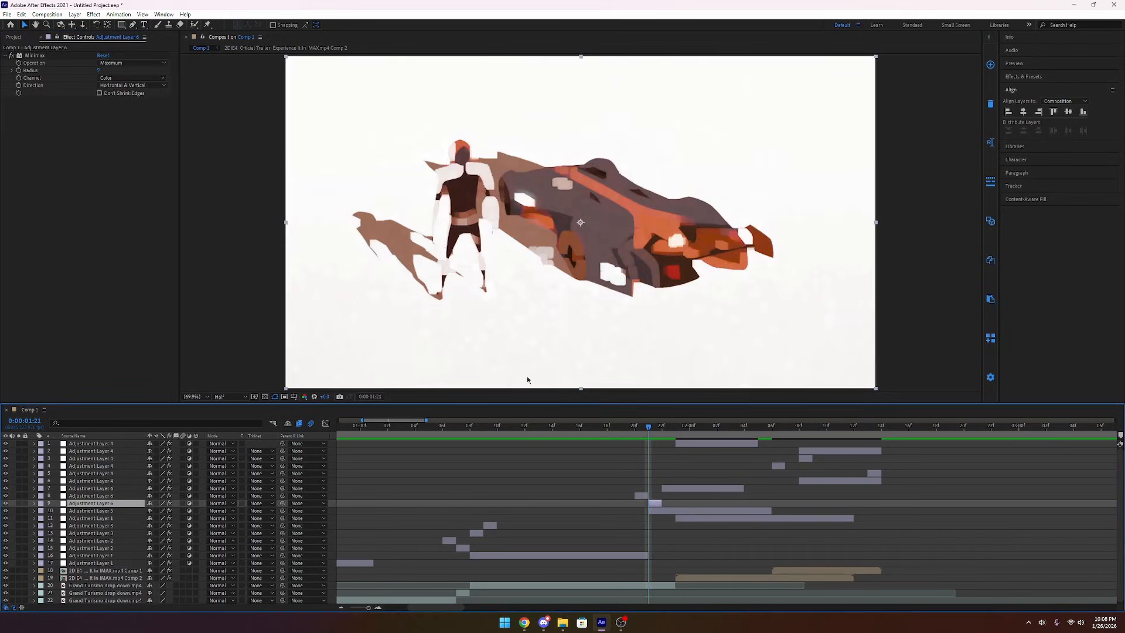
left_click(11, 56)
left_click(10, 56)
key("ctrl+Down")
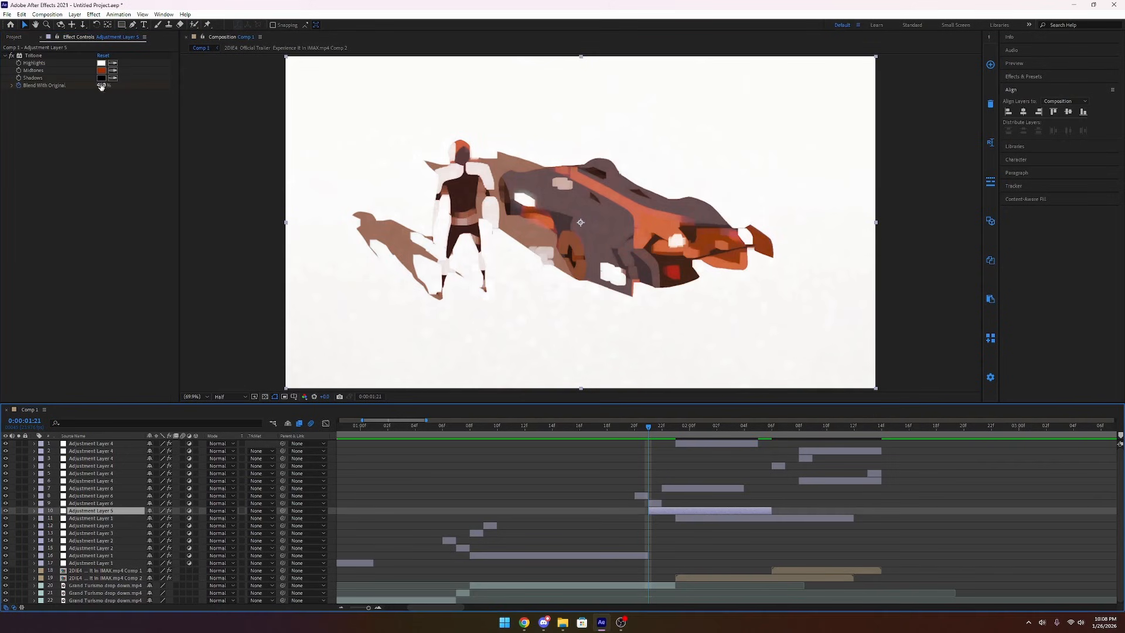
key("u")
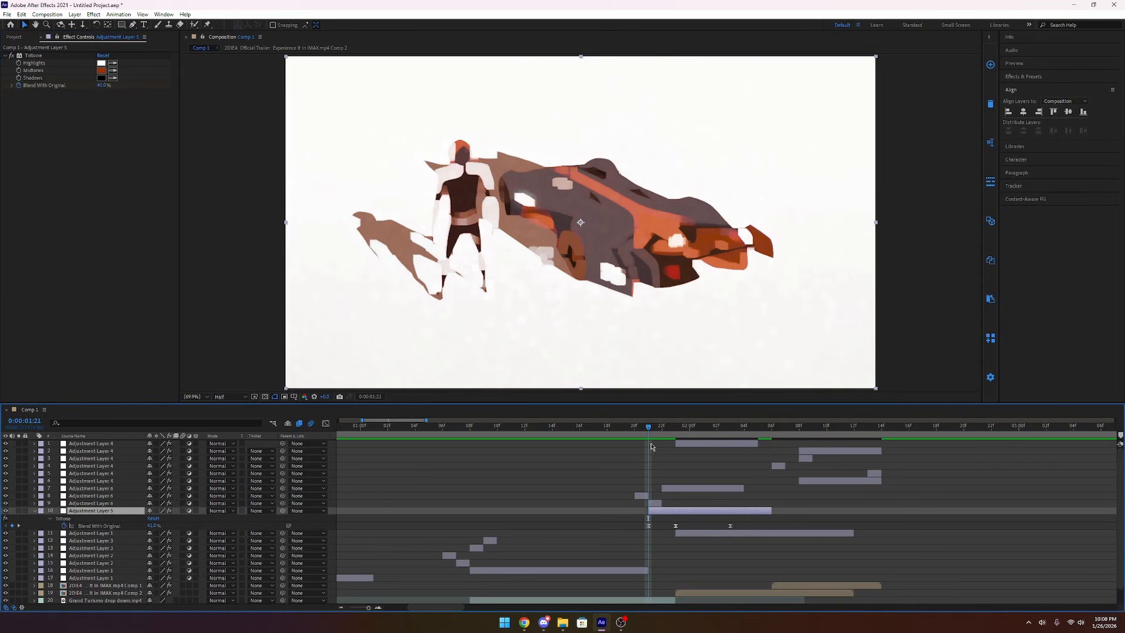
Examine the Add Grain effect on layer 7 at 0:00:01:22 and the Exposure effect on layer 1 at 0:00:01:23.
mouse_move(649, 428)
left_mouse_down()
mouse_move(732, 432)
mouse_move(663, 433)
left_mouse_up()
left_click(676, 490)
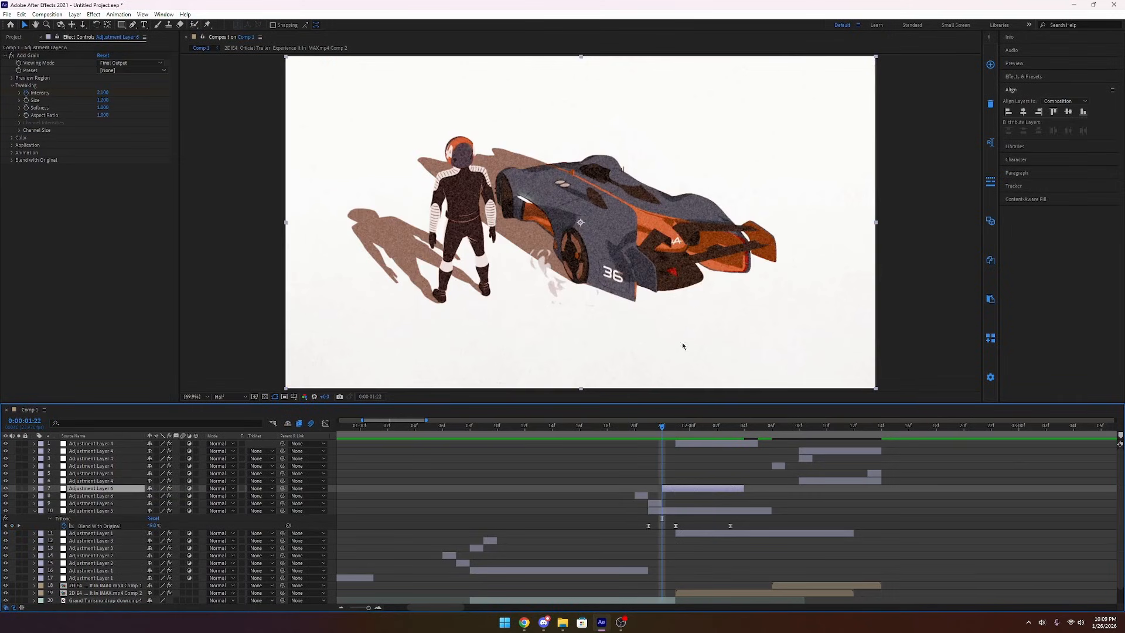
mouse_move(672, 433)
left_mouse_down()
mouse_move(700, 433)
mouse_move(652, 433)
mouse_move(722, 433)
mouse_move(674, 432)
left_mouse_up()
left_click(683, 443)
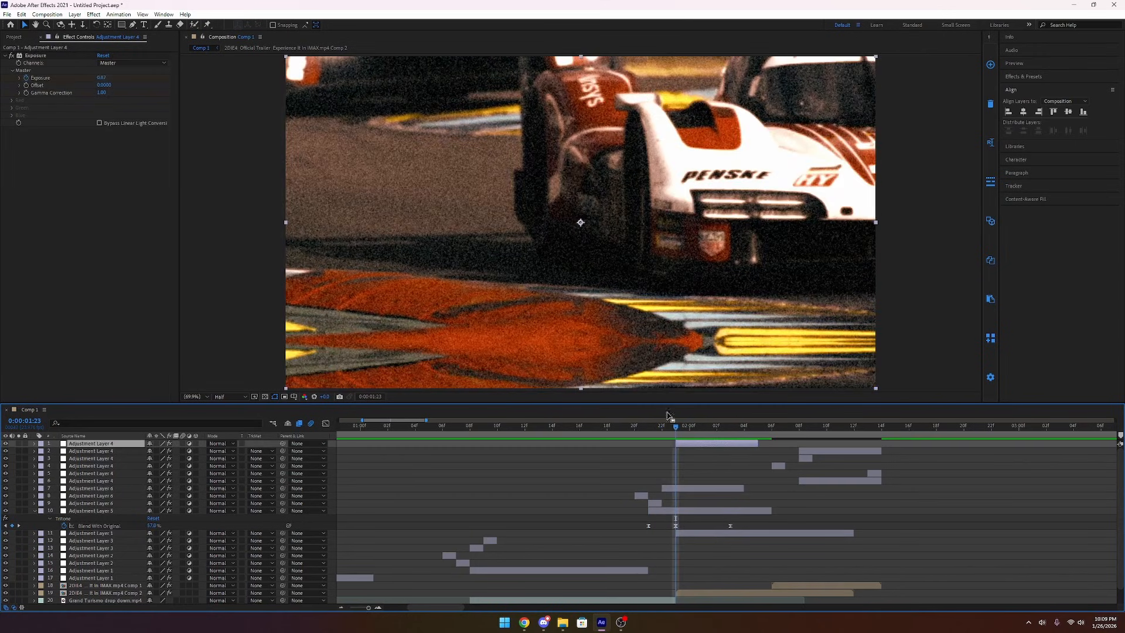
Collapse the Tritone keyframes on layer 10, and show the S_Shake settings of layer 11.
mouse_move(677, 427)
left_mouse_down()
mouse_move(745, 434)
mouse_move(676, 434)
left_mouse_up()
left_click(692, 511)
key("u")
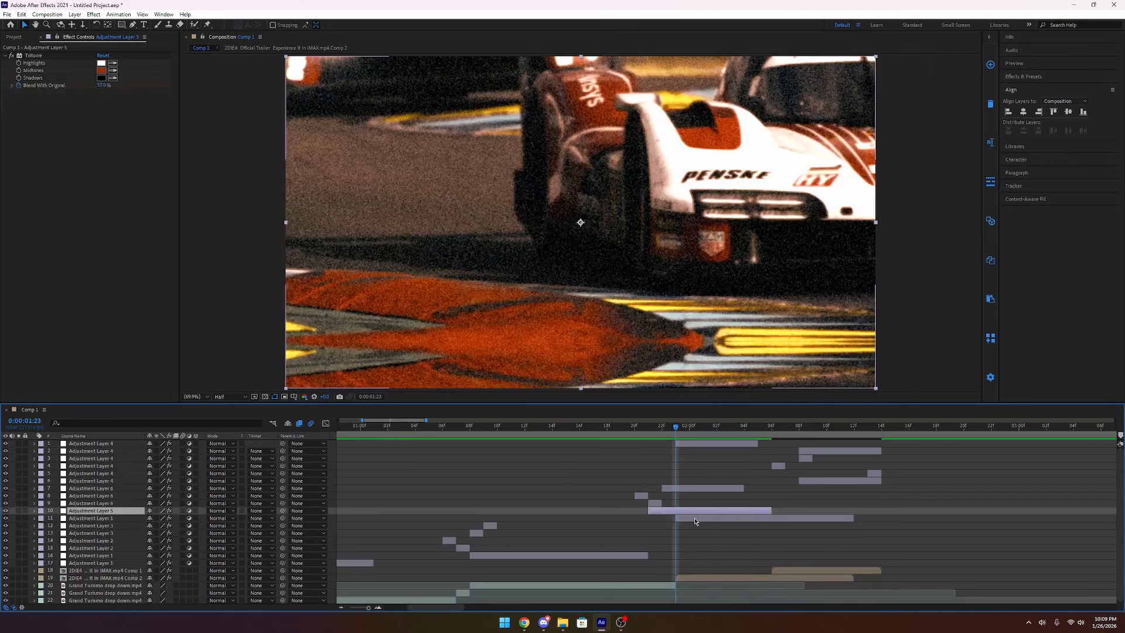
left_click(696, 520)
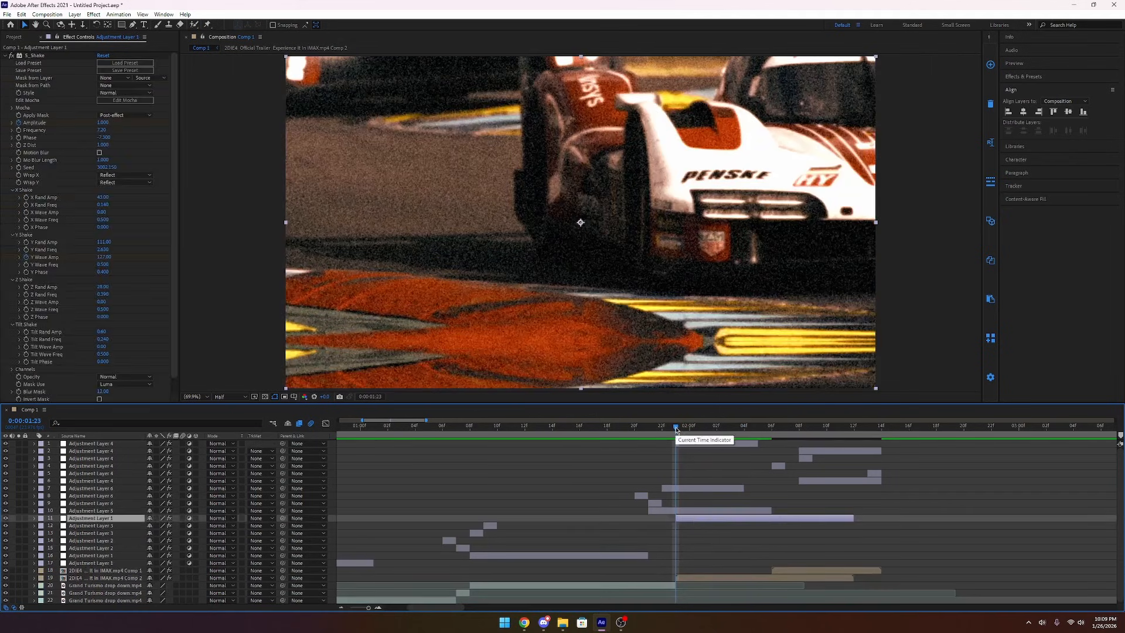
Check the horizontal Minimax on layer 4 at 0:00:02:06, and open the trailer precomp on layer 18.
left_click_drag(676, 430, 772, 430)
left_click(779, 466)
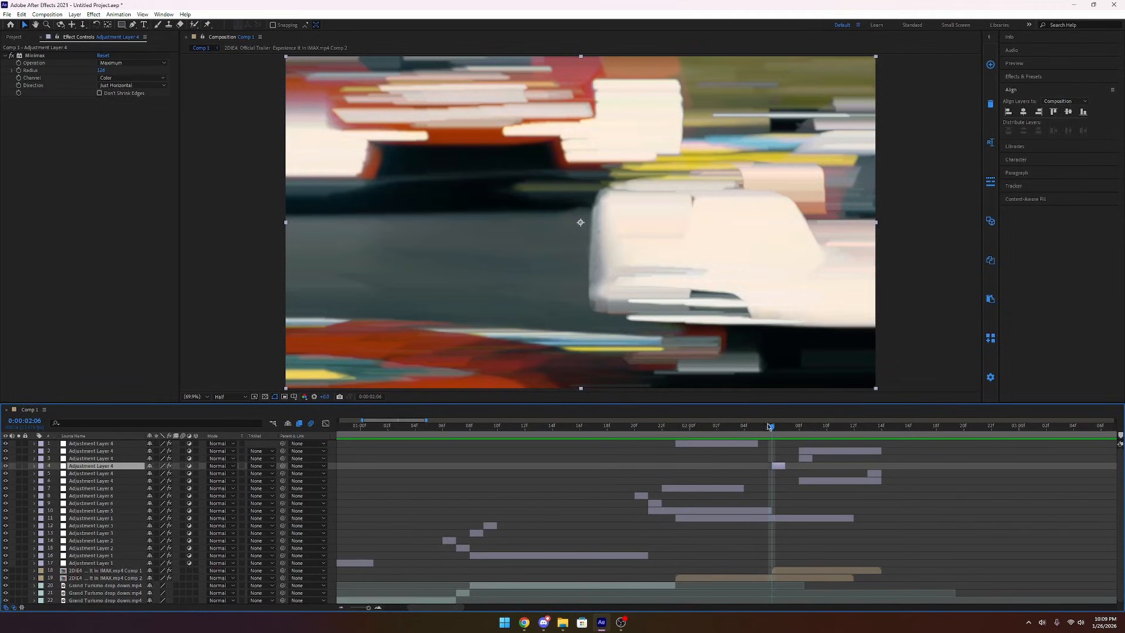
left_click_drag(772, 431, 786, 432)
double_click(801, 571)
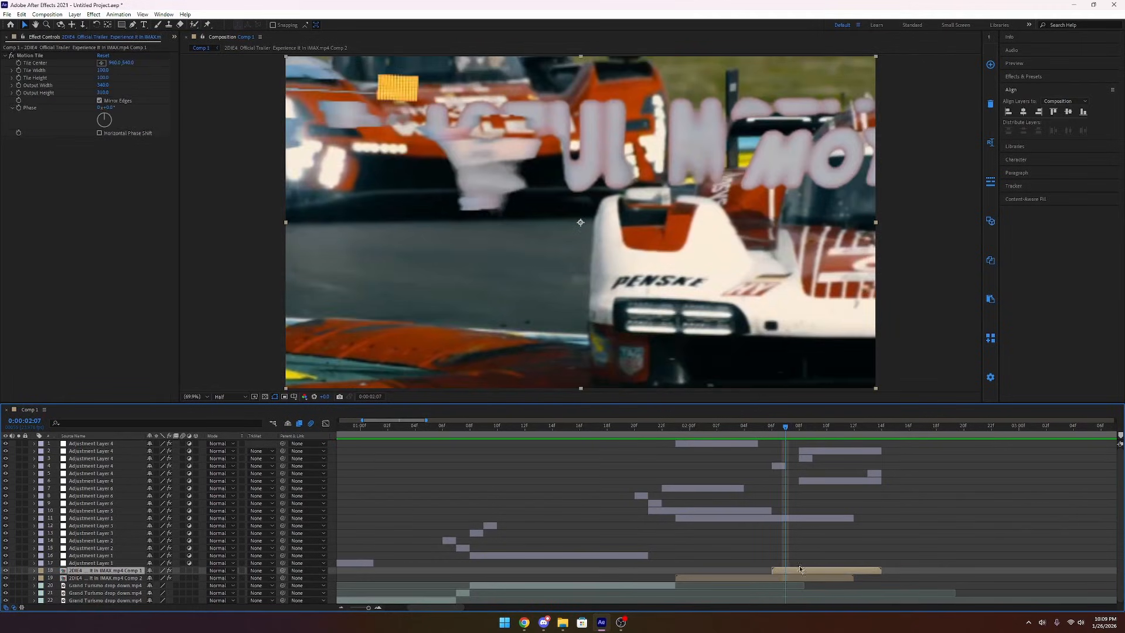
Review the S_DissolveLuma Dissolve Percent animation from 0:00:02:06 to 0:00:02:08 in the precomp, and return to Comp 1.
left_click(516, 432)
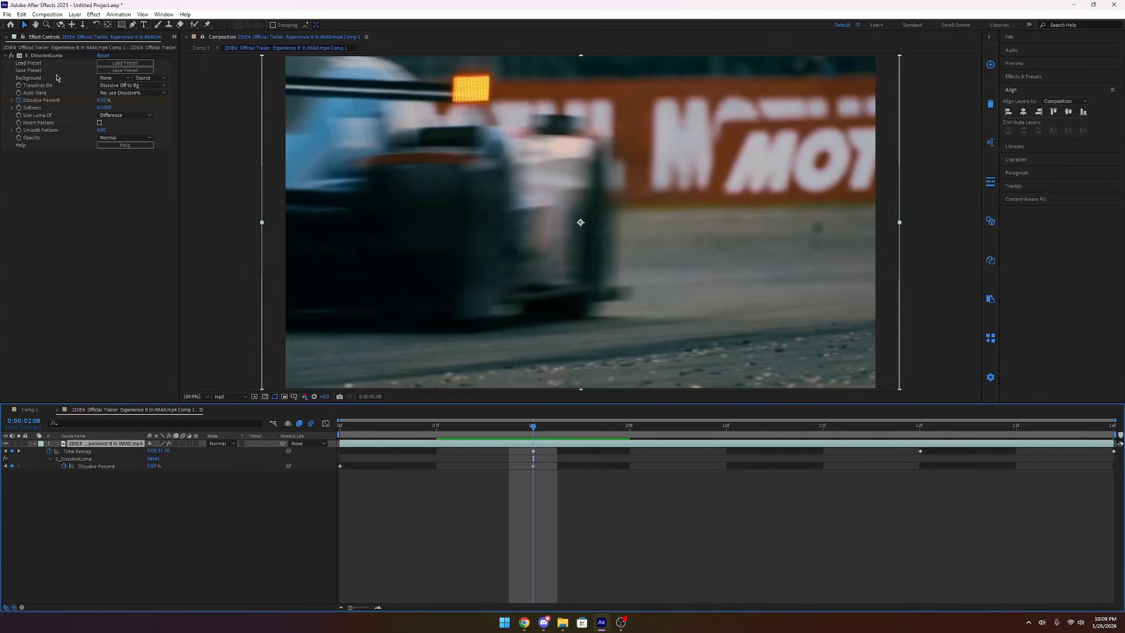
key("Home")
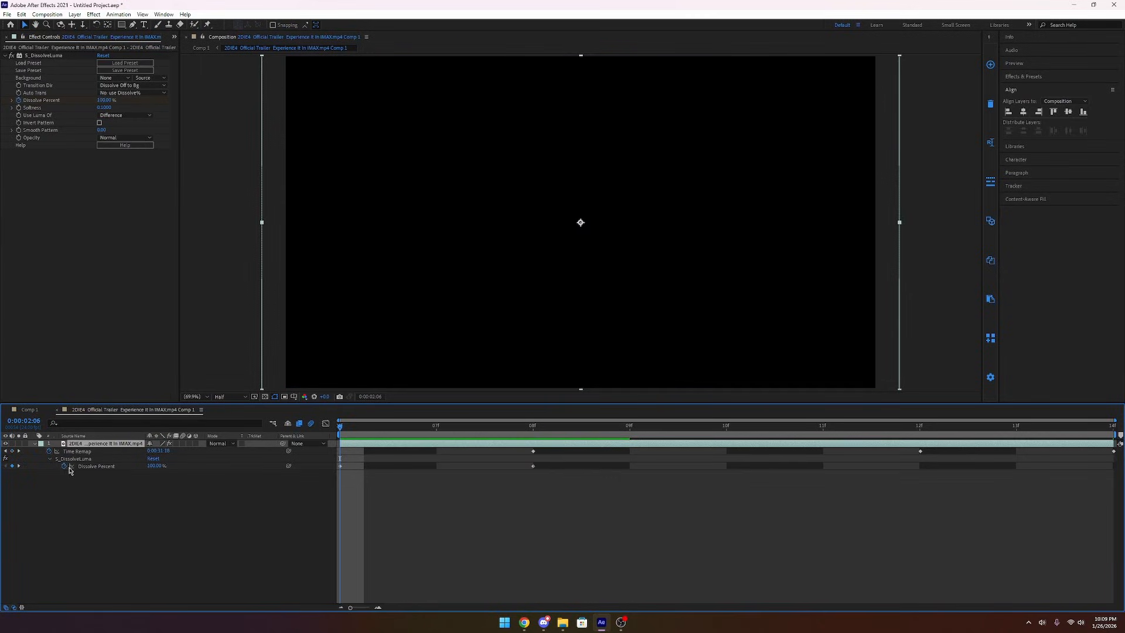
left_click_drag(369, 431, 530, 427)
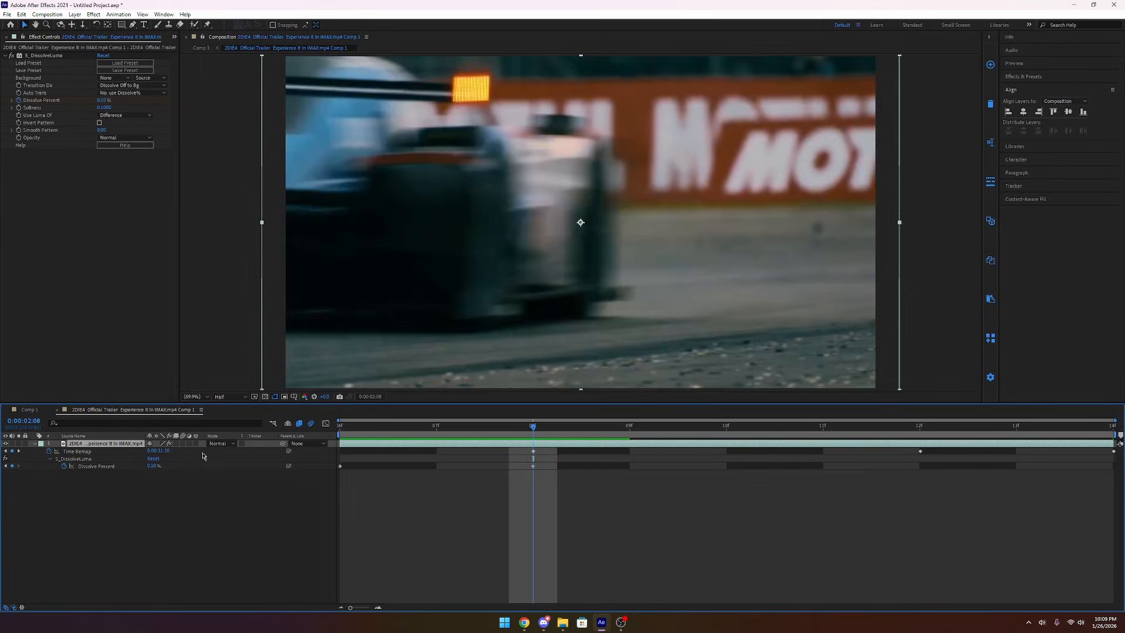
left_click(114, 465)
left_click(29, 410)
key("space")
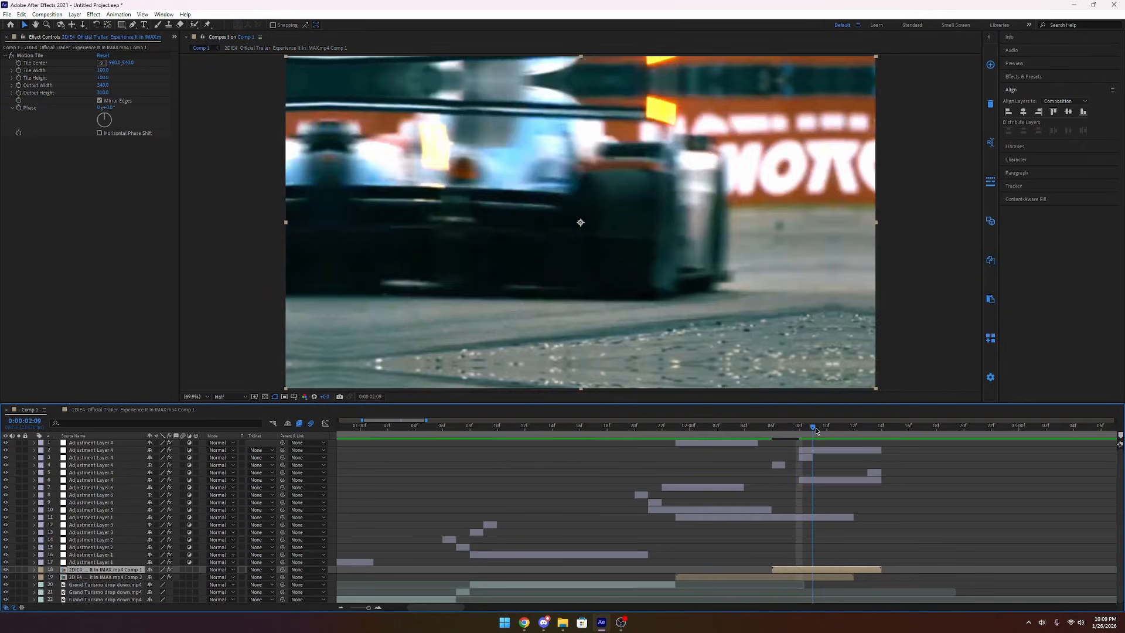
Examine the Minimax on layer 3, the Exposure on layer 2 and the Transform on layer 6 at 0:00:02:08.
left_click(807, 457)
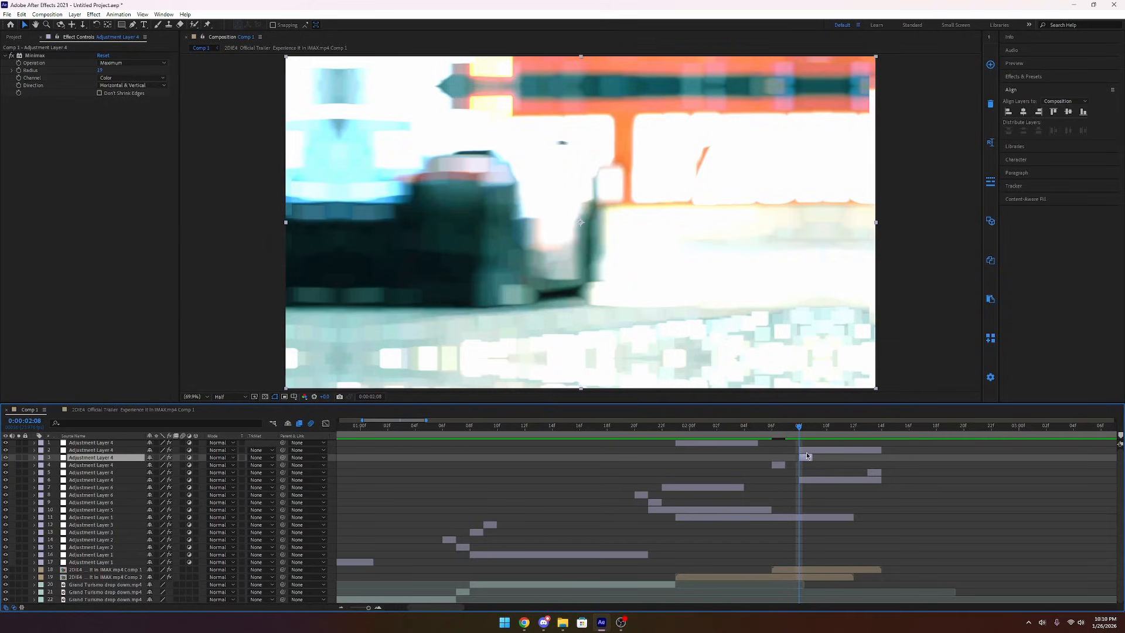
left_click(802, 451)
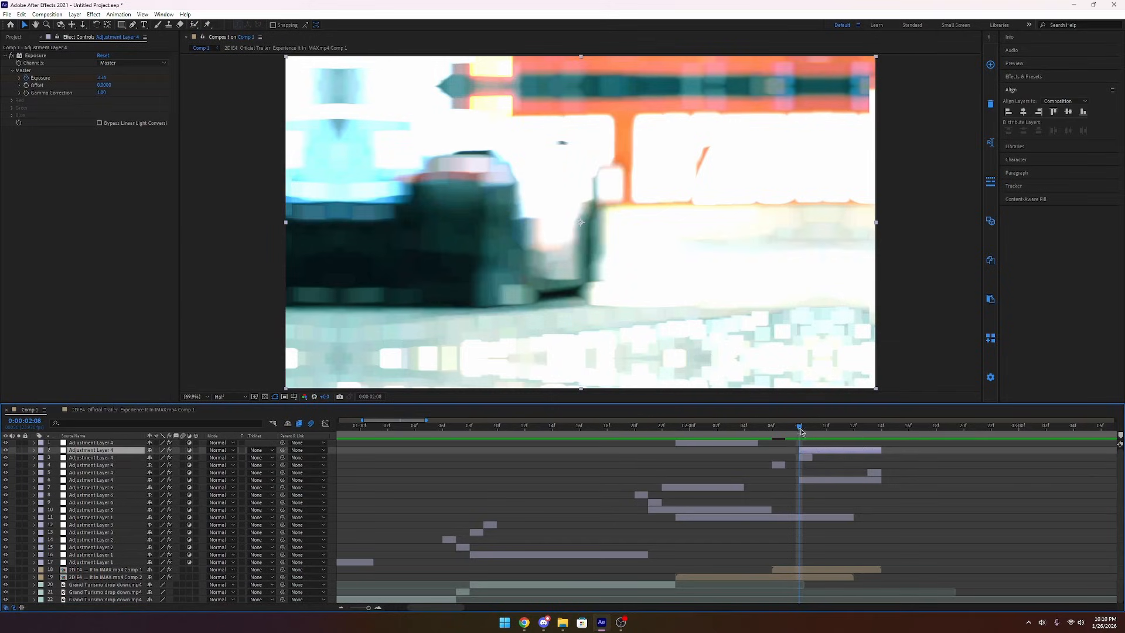
mouse_move(799, 431)
left_mouse_down()
mouse_move(876, 437)
mouse_move(810, 445)
left_mouse_up()
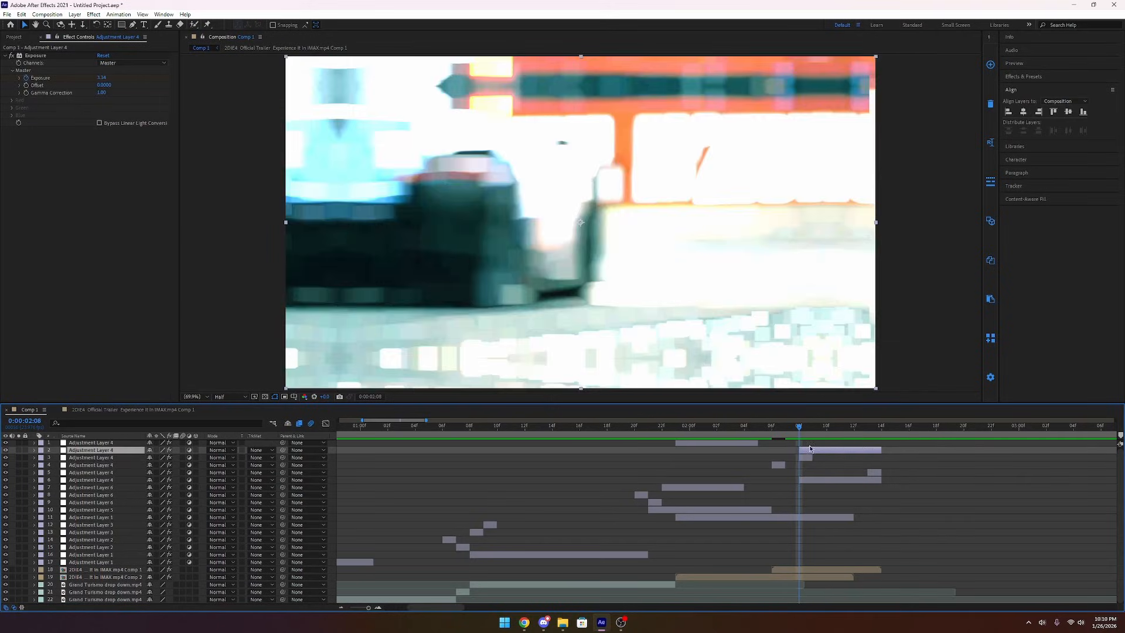
left_click(807, 480)
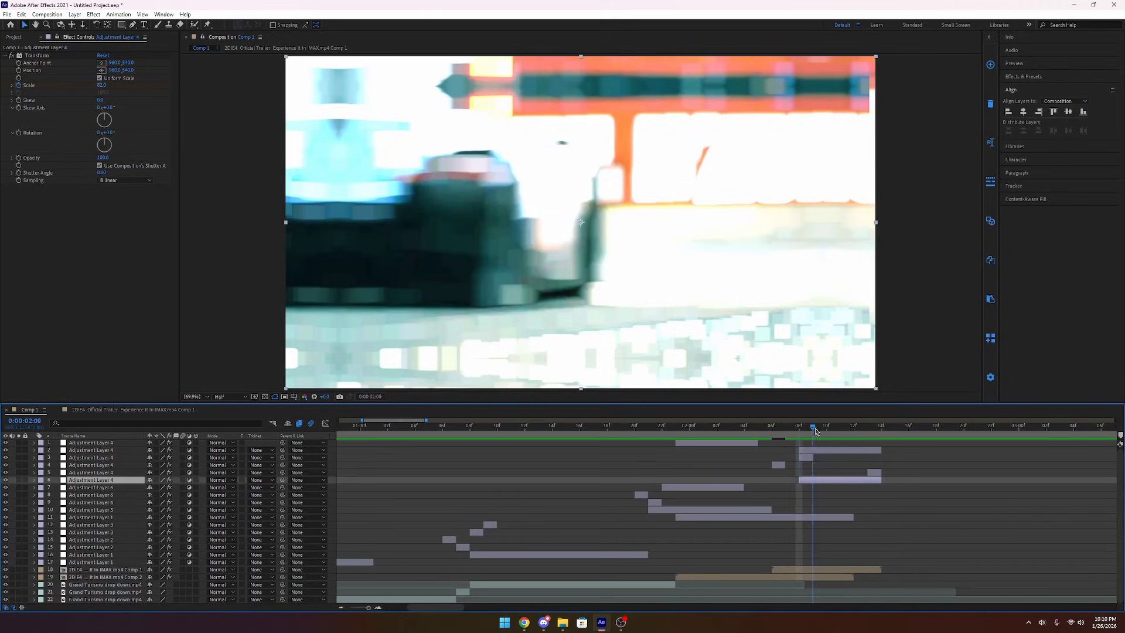
Advance to 0:00:02:13 and examine the Minimax and Offset effects on layer 5.
mouse_move(814, 428)
left_mouse_down()
mouse_move(846, 434)
mouse_move(799, 436)
mouse_move(833, 438)
left_mouse_up()
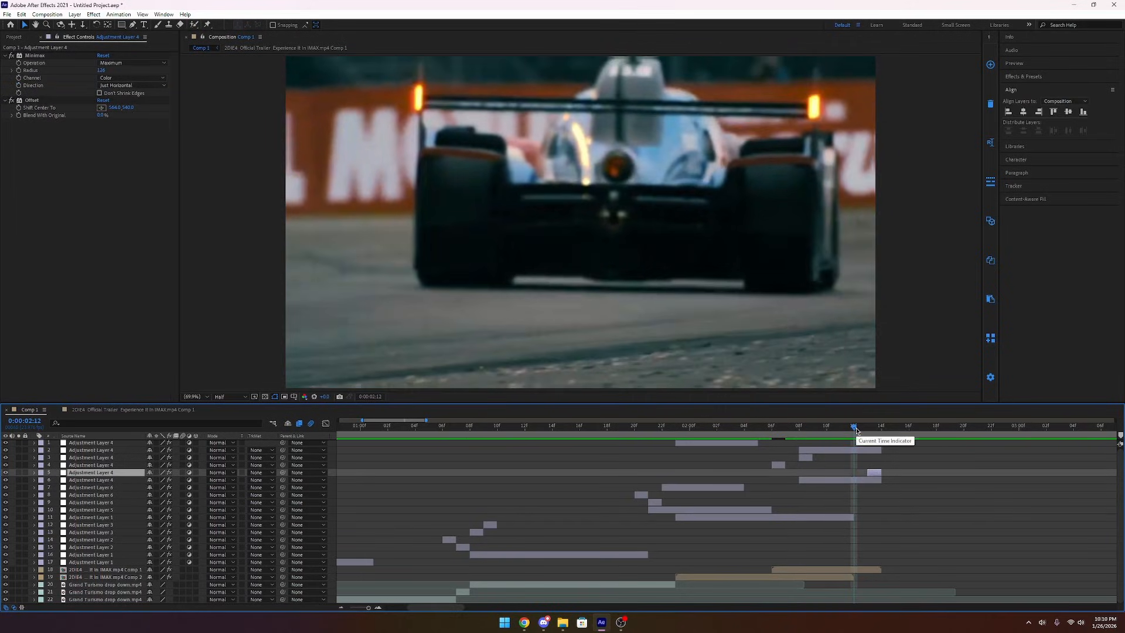
mouse_move(857, 431)
left_mouse_down()
mouse_move(872, 433)
mouse_move(759, 430)
mouse_move(882, 430)
mouse_move(868, 431)
left_mouse_up()
left_click(5, 472)
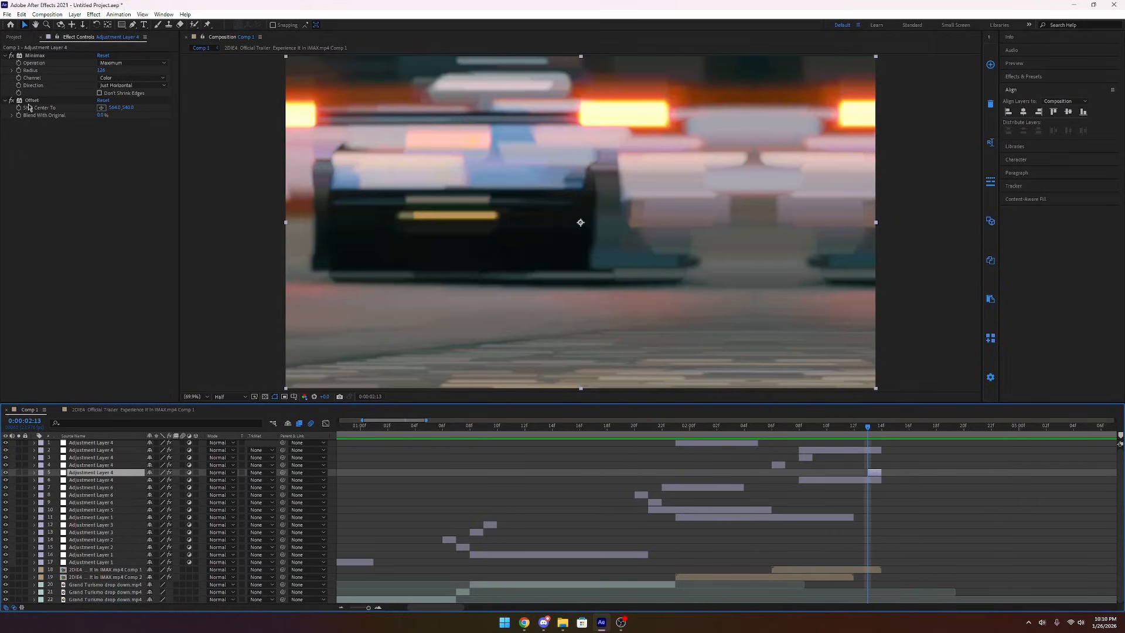